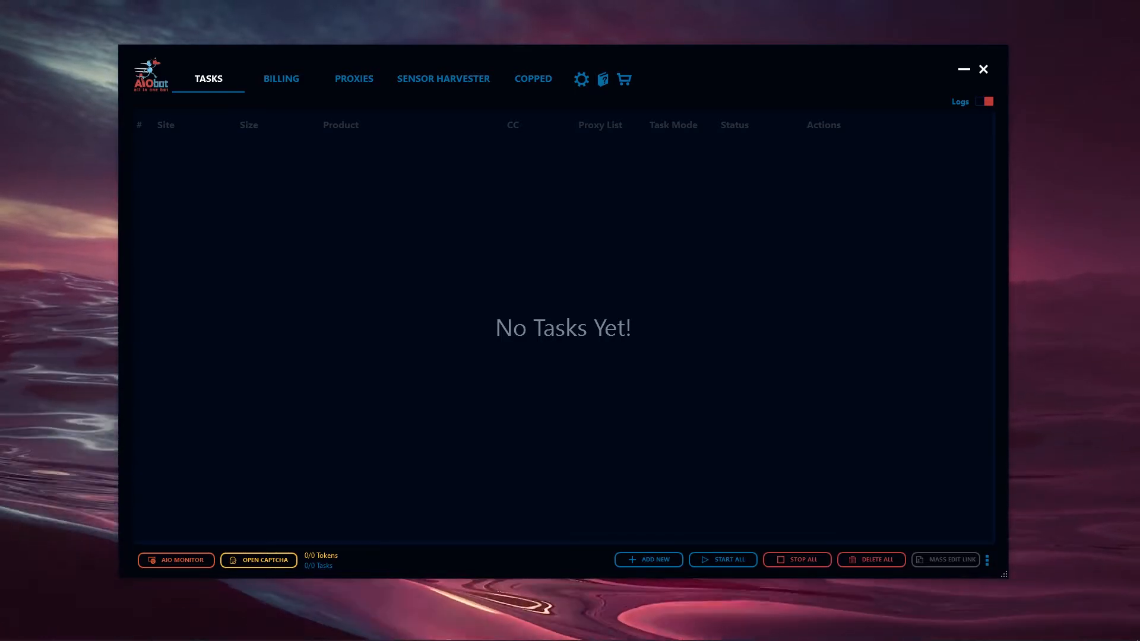
Start a new Supreme task and choose Supreme EU as the site
{"action": "left_click", "coordinate": [640, 561]}
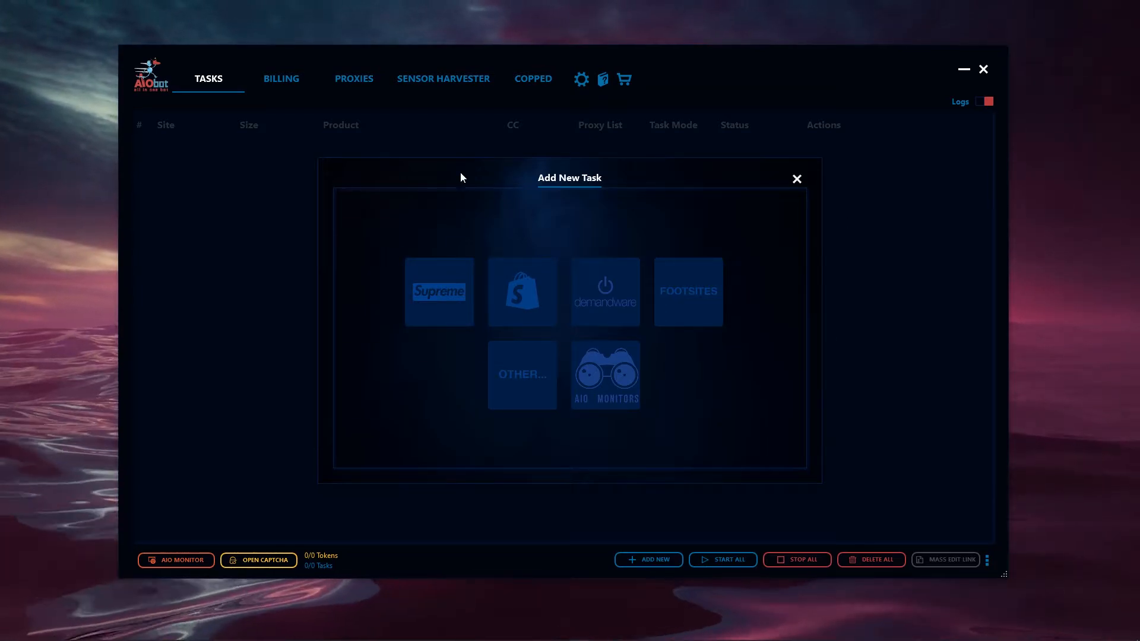
{"action": "left_click", "coordinate": [458, 310]}
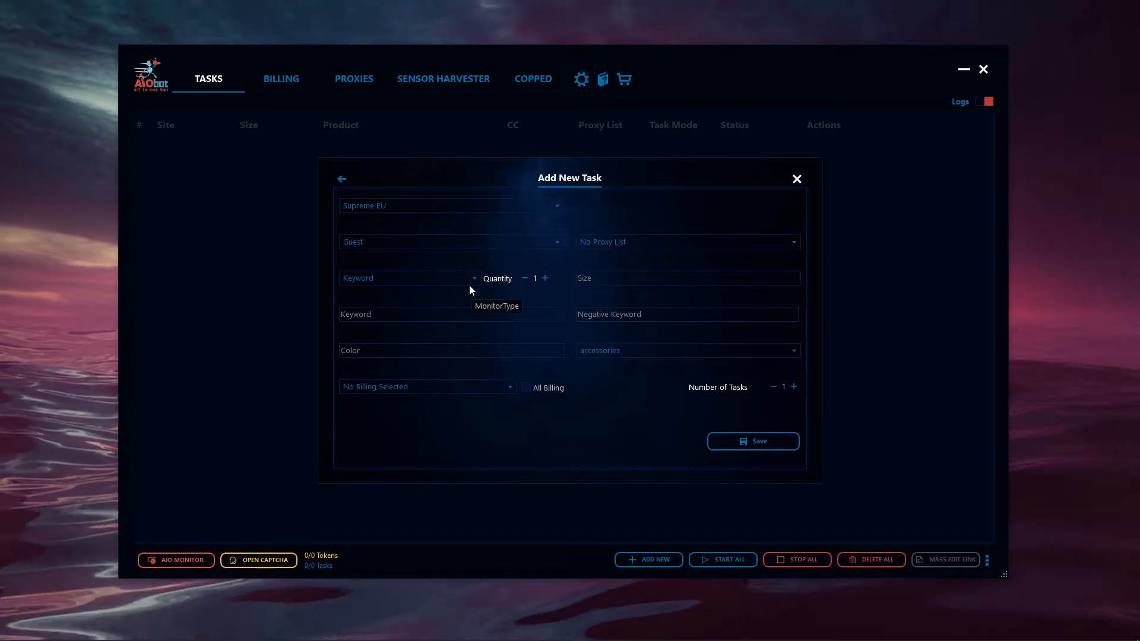
{"action": "left_click", "coordinate": [373, 206]}
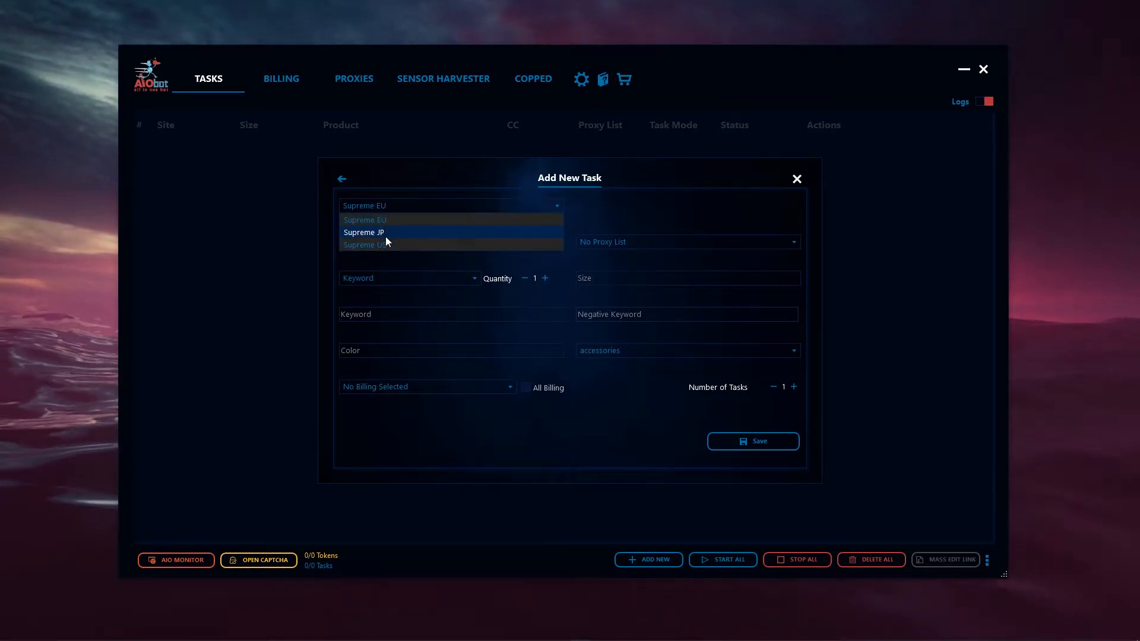
{"action": "left_click", "coordinate": [380, 221]}
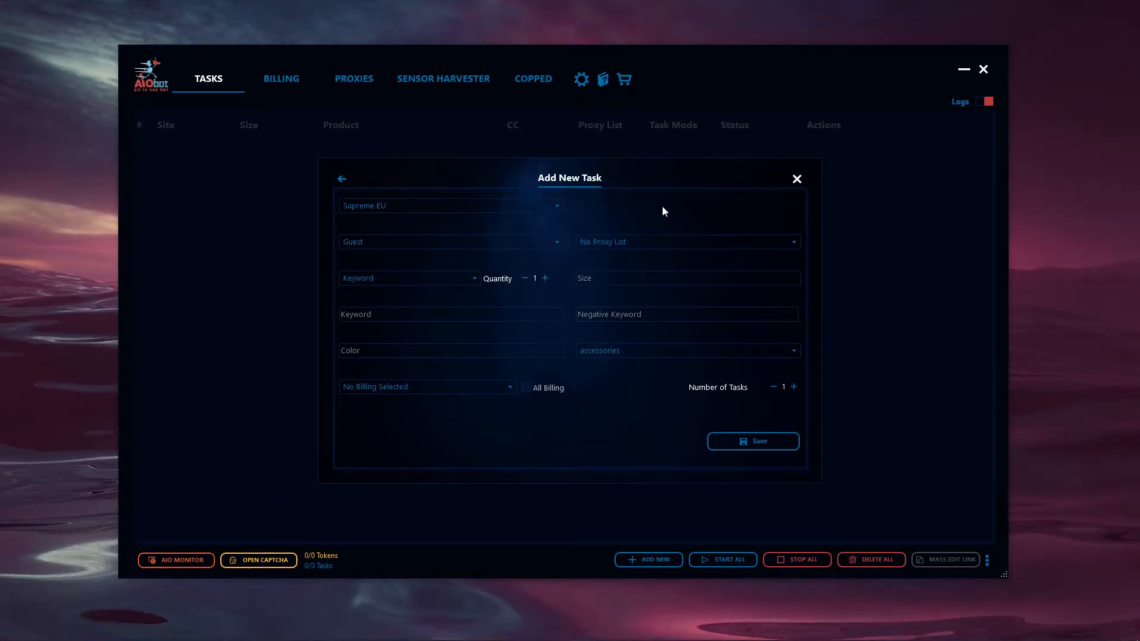
Keep the monitor type as Keyword and enter box&logo,diamond&logo as the task's keywords
{"action": "left_click", "coordinate": [385, 279]}
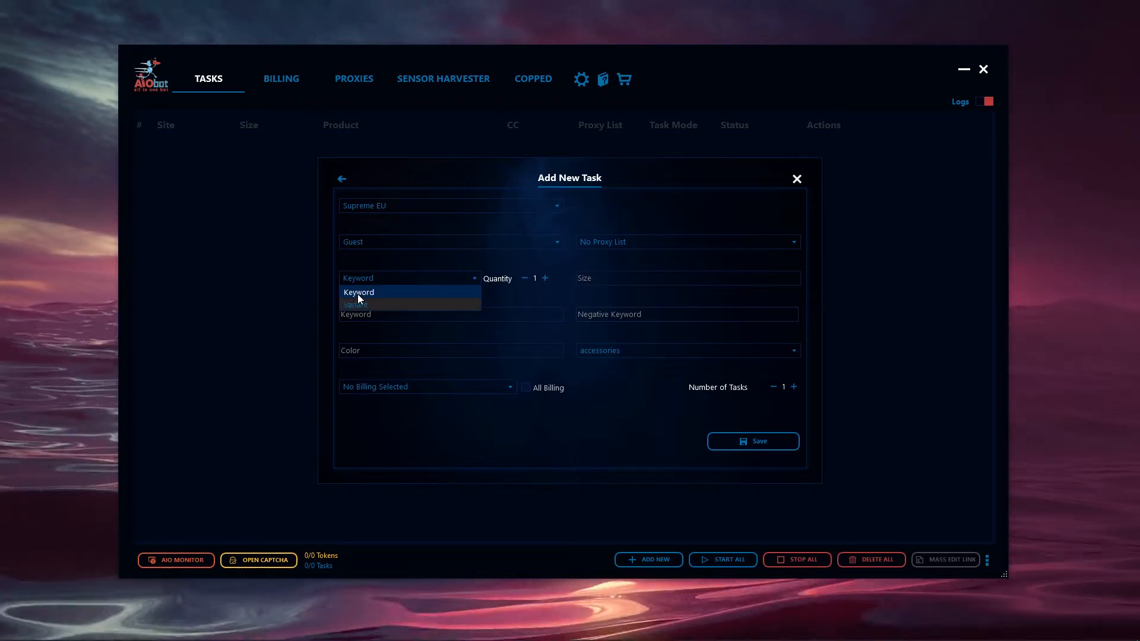
{"action": "left_click", "coordinate": [401, 320]}
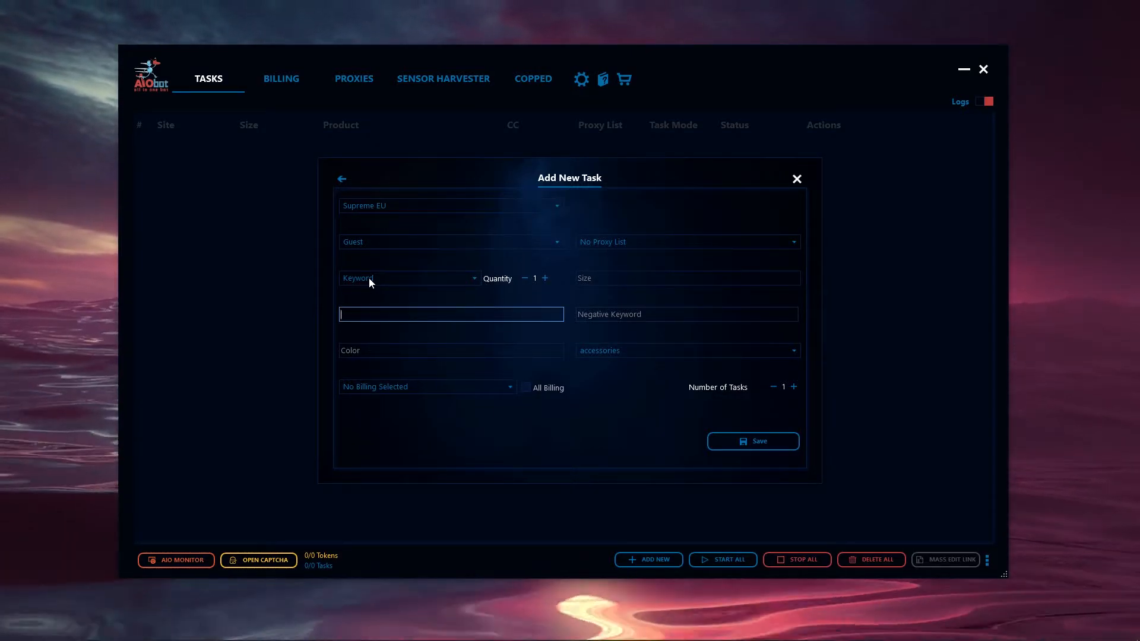
{"action": "type", "text": "bu"}
{"action": "key", "text": "BackSpace"}
{"action": "type", "text": "o"}
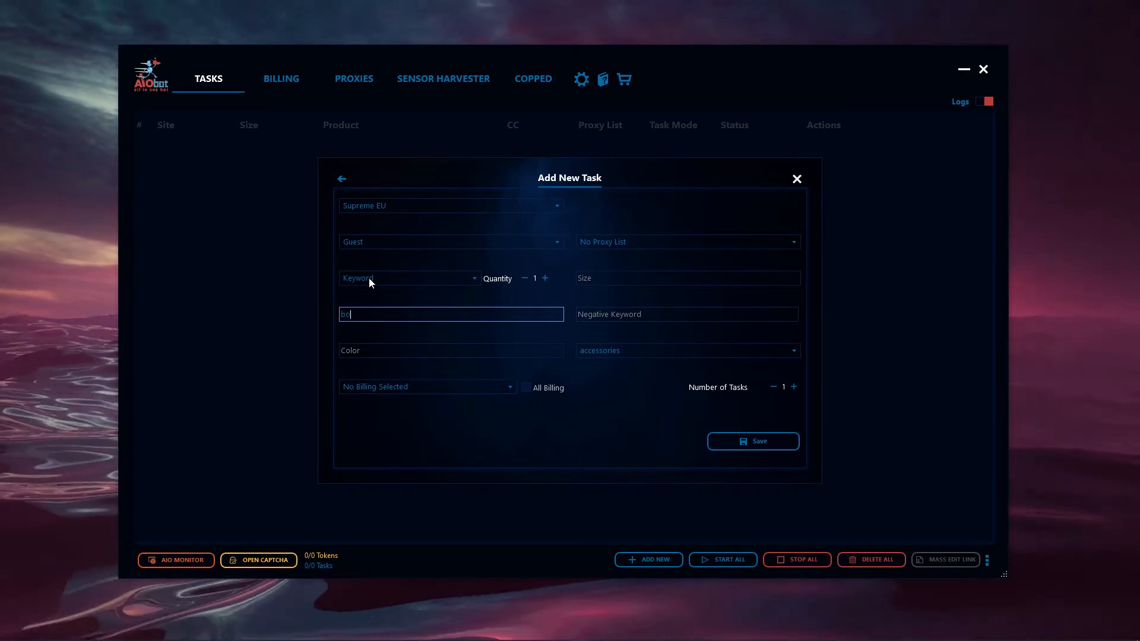
{"action": "type", "text": "x"}
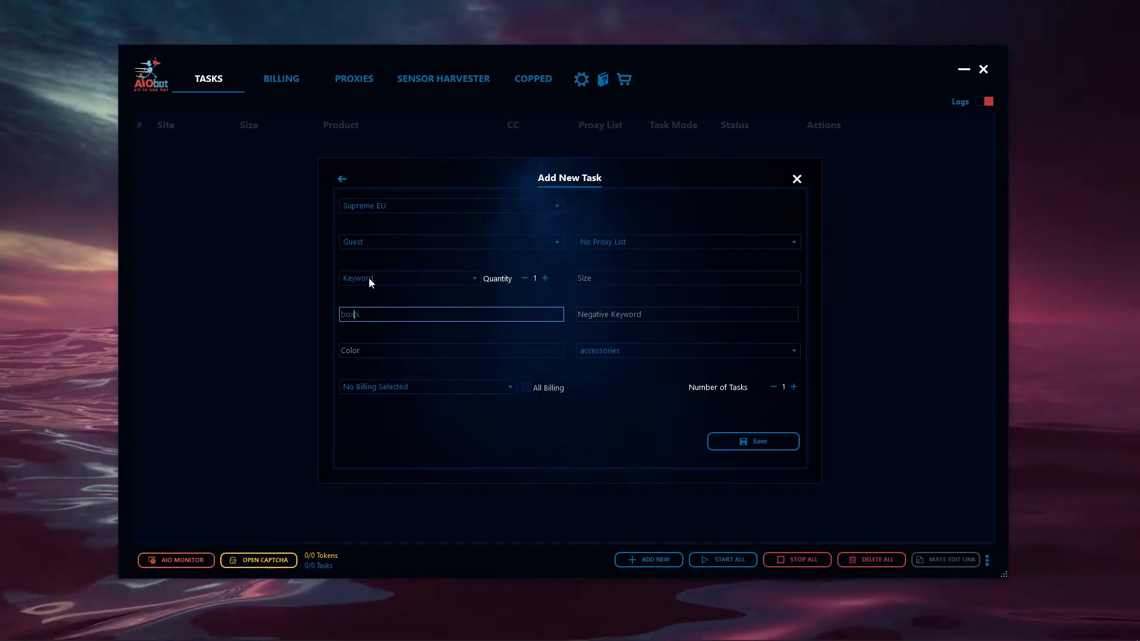
{"action": "type", "text": "&logo,"}
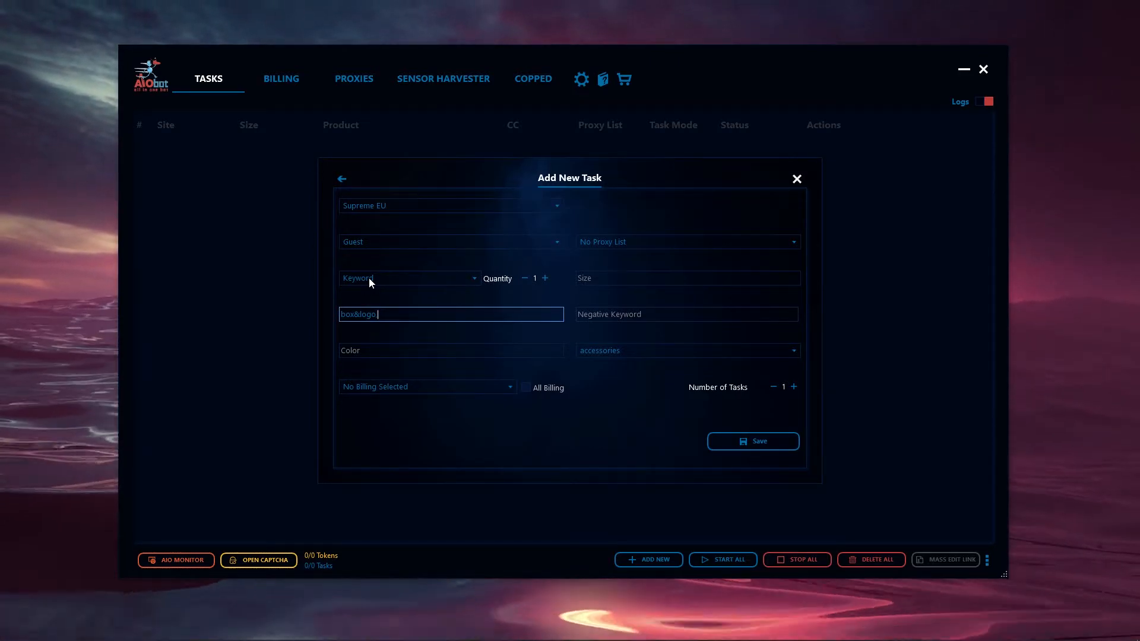
{"action": "type", "text": "diamond&"}
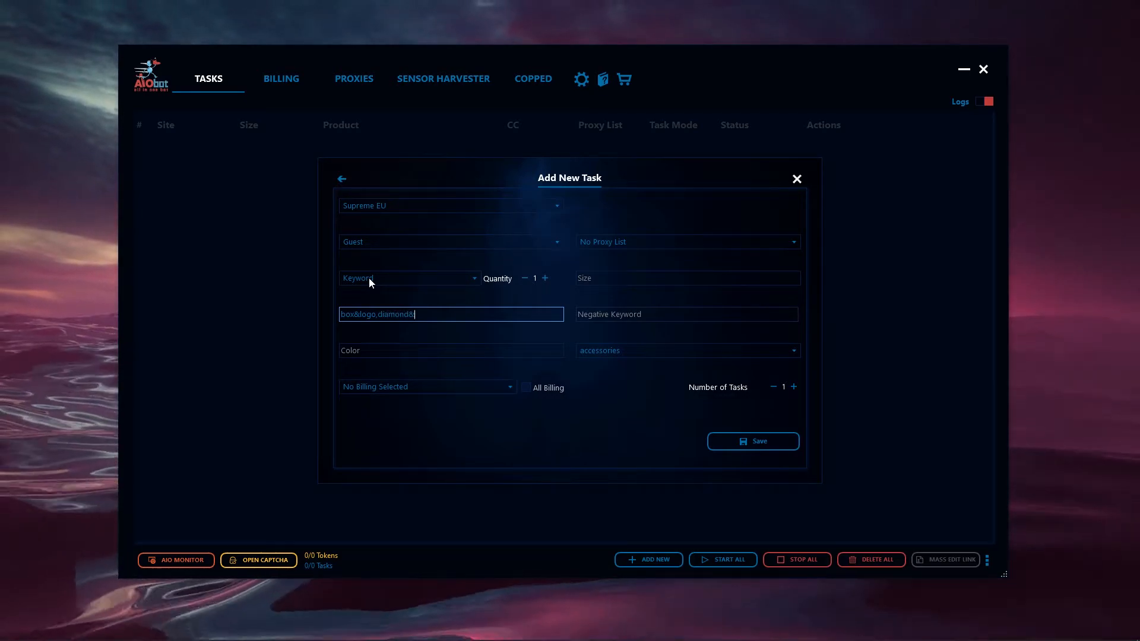
{"action": "type", "text": "logo"}
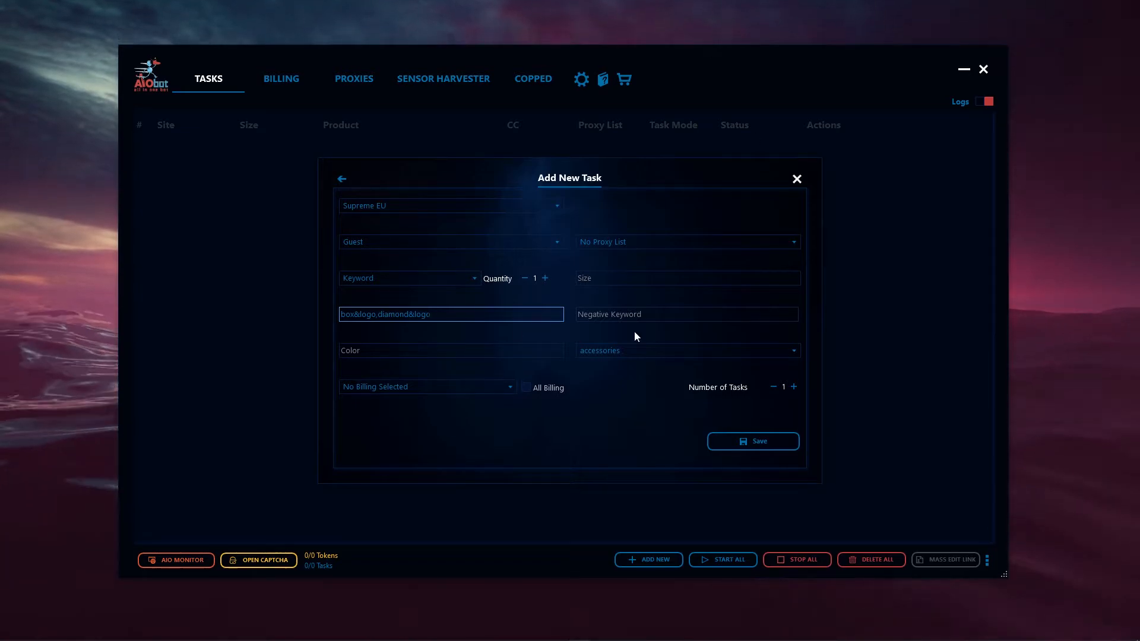
{"action": "left_click", "coordinate": [382, 316]}
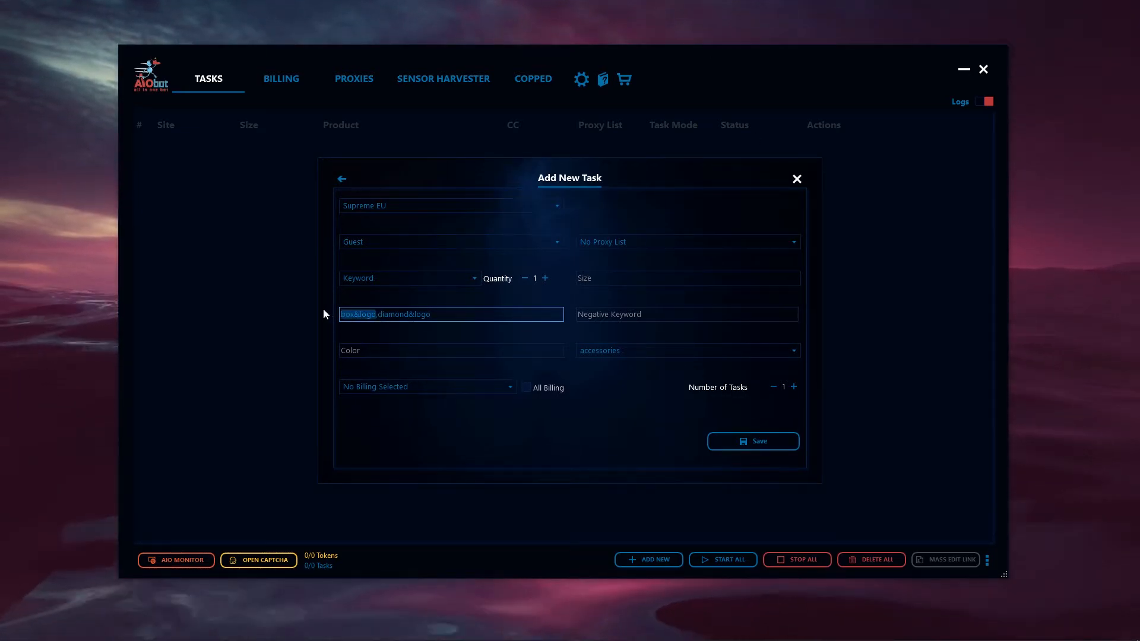
{"action": "left_click", "coordinate": [384, 315]}
{"action": "left_click_drag", "start_coordinate": [384, 315], "coordinate": [449, 323]}
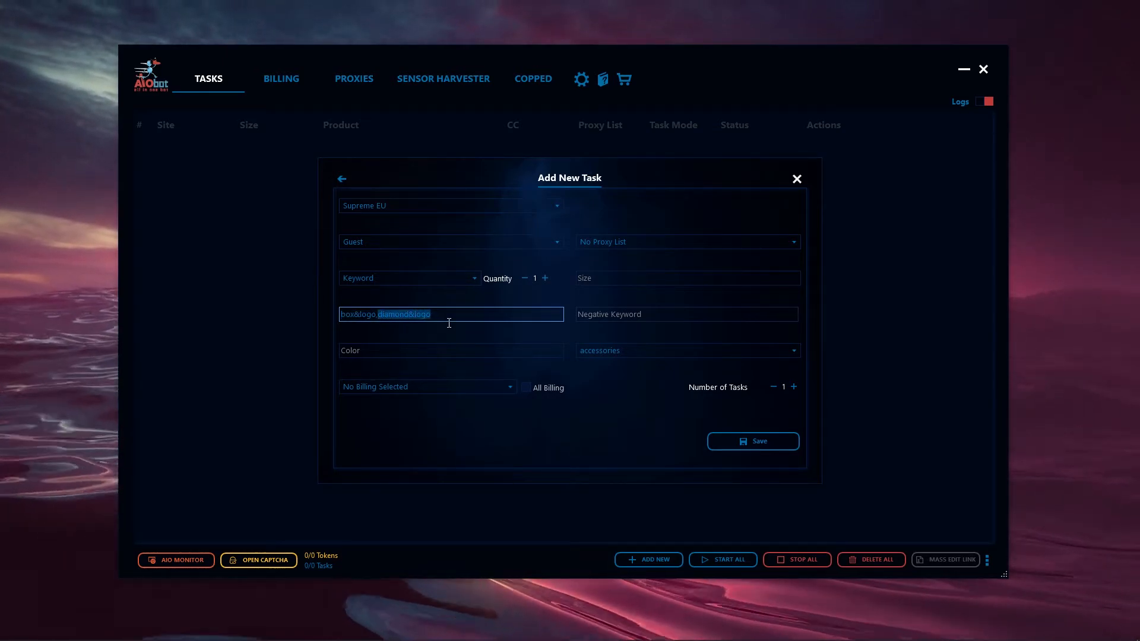
{"action": "left_click", "coordinate": [358, 321]}
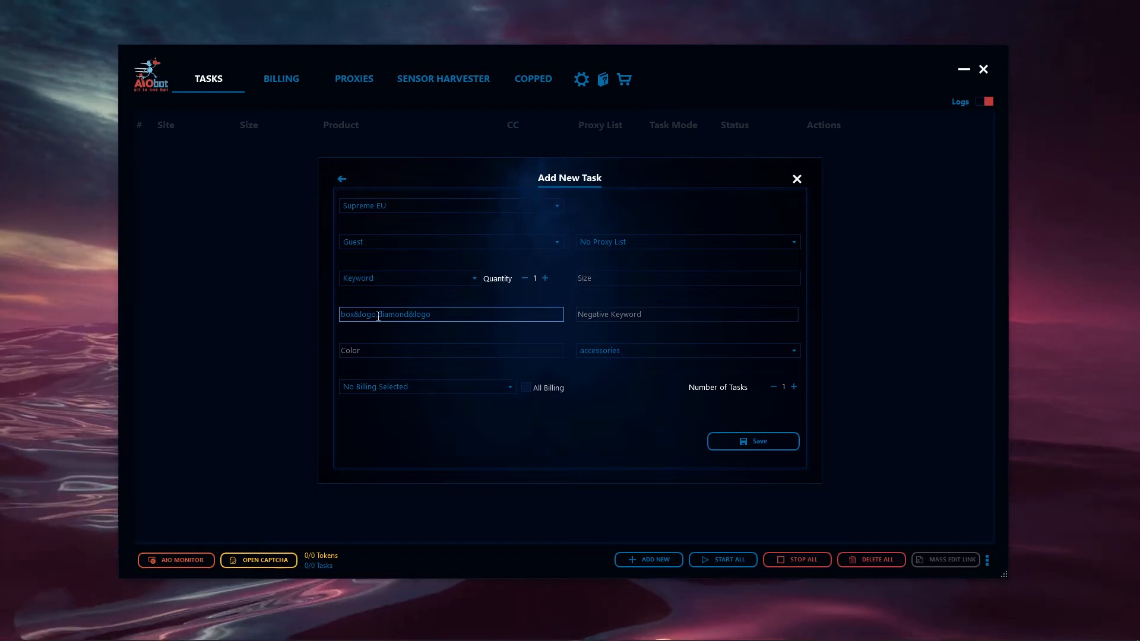
{"action": "left_click_drag", "start_coordinate": [377, 320], "coordinate": [336, 317]}
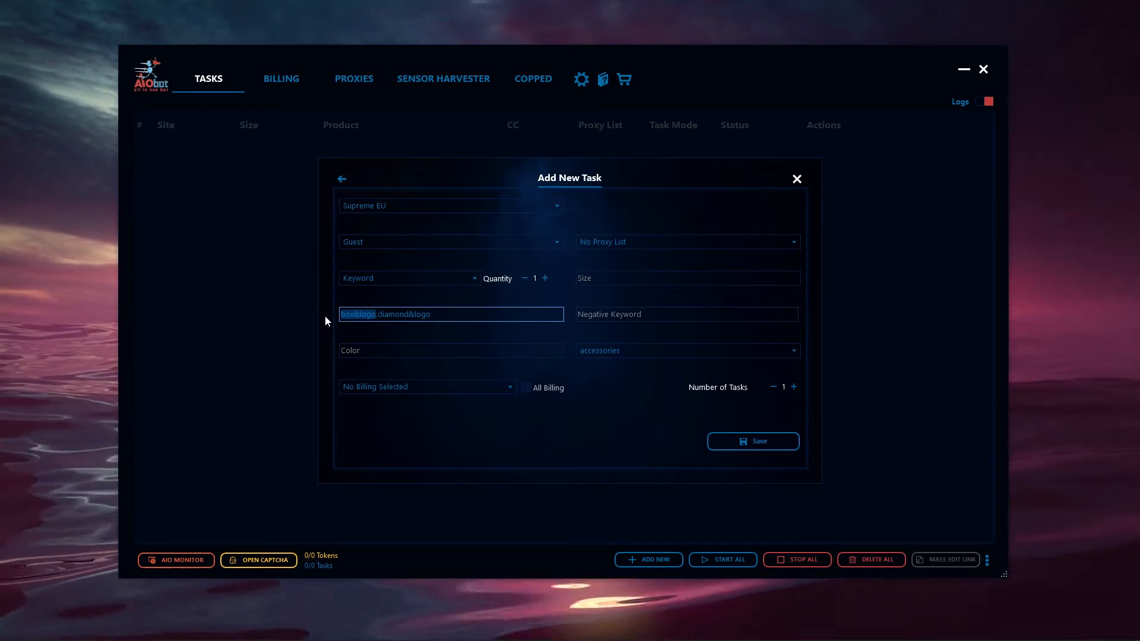
{"action": "left_click", "coordinate": [395, 317]}
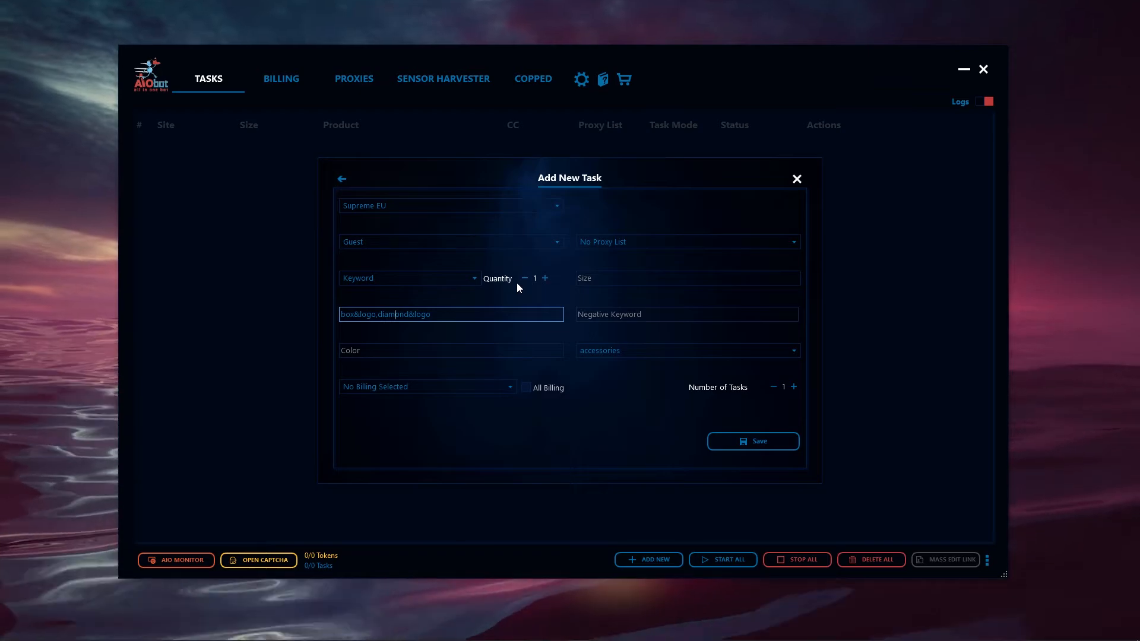
Set the task's size to Random and its color to Navy
{"action": "left_click", "coordinate": [627, 283]}
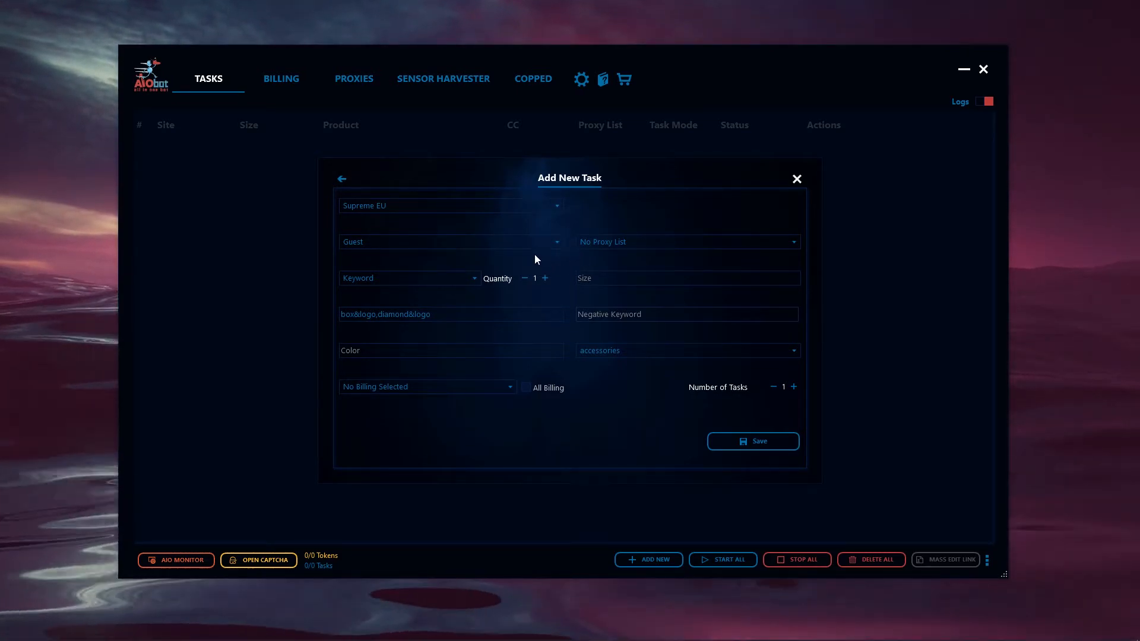
{"action": "left_click", "coordinate": [623, 283]}
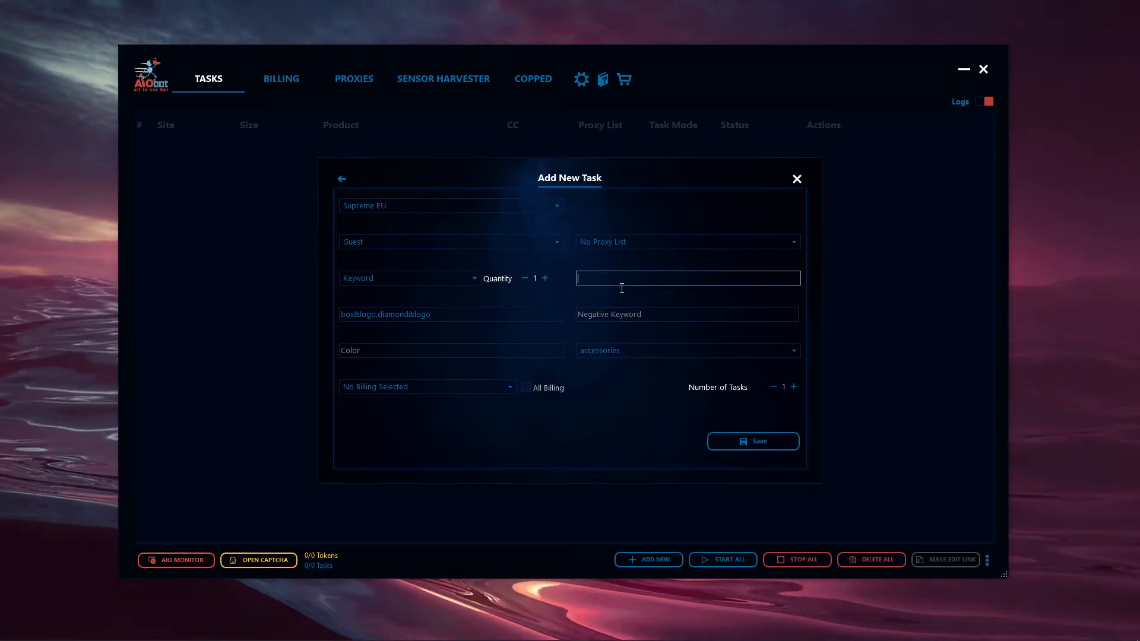
{"action": "type", "text": "M"}
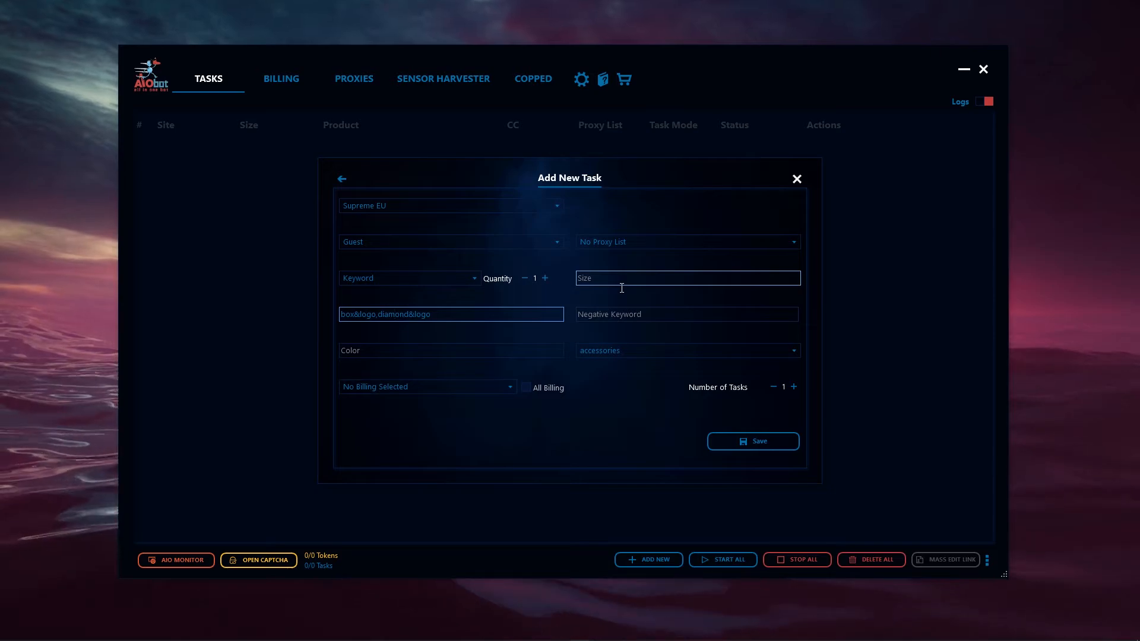
{"action": "type", "text": "R"}
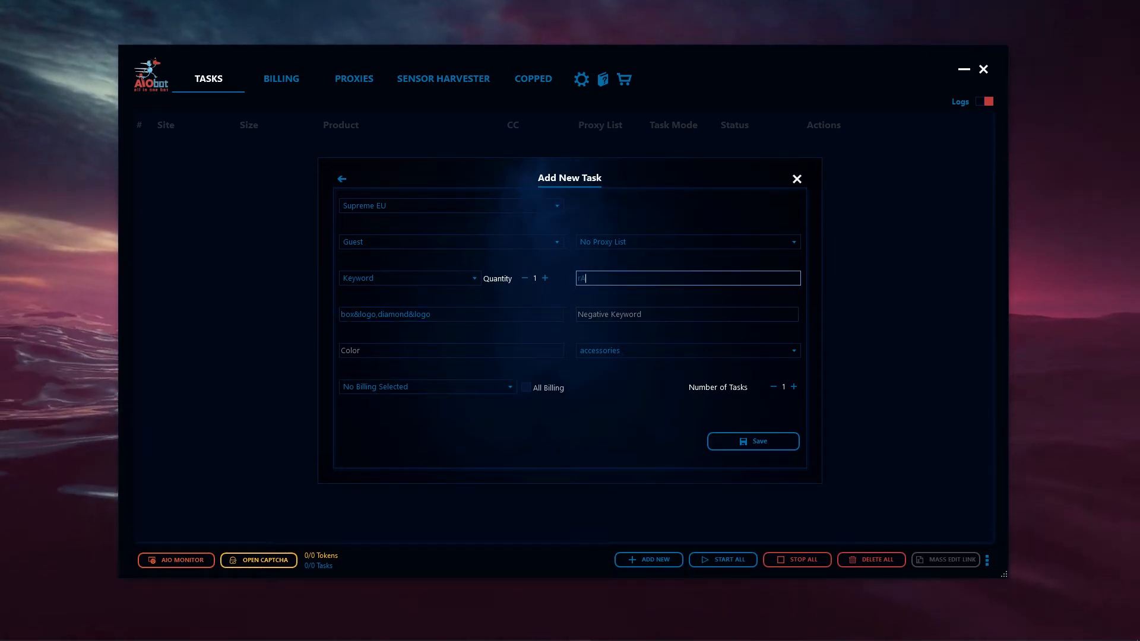
{"action": "type", "text": "a"}
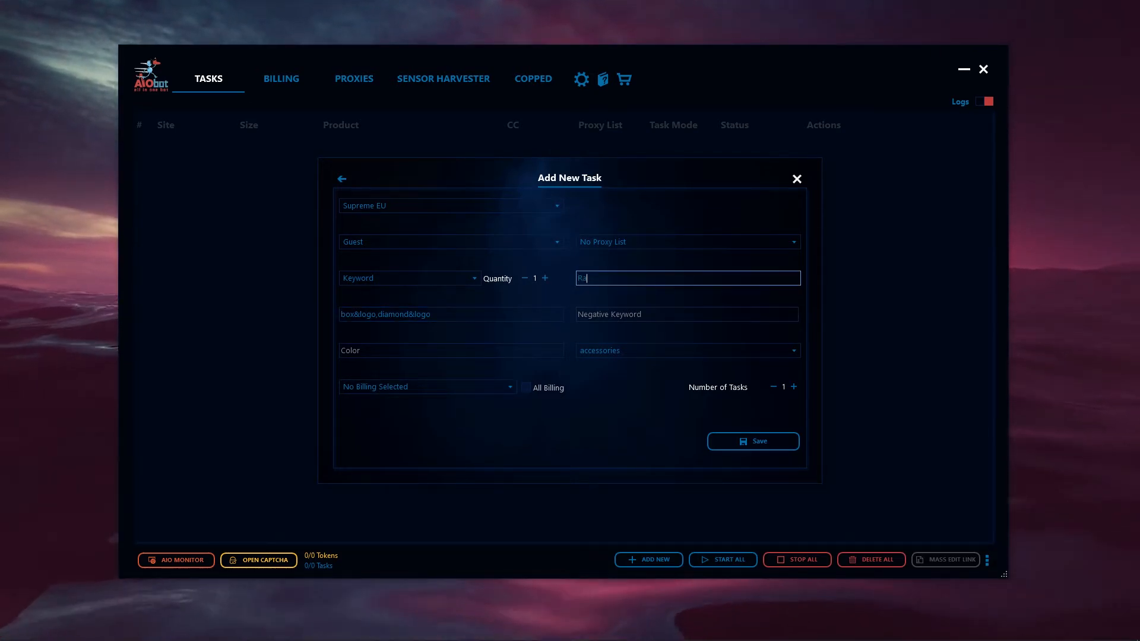
{"action": "type", "text": "ndom"}
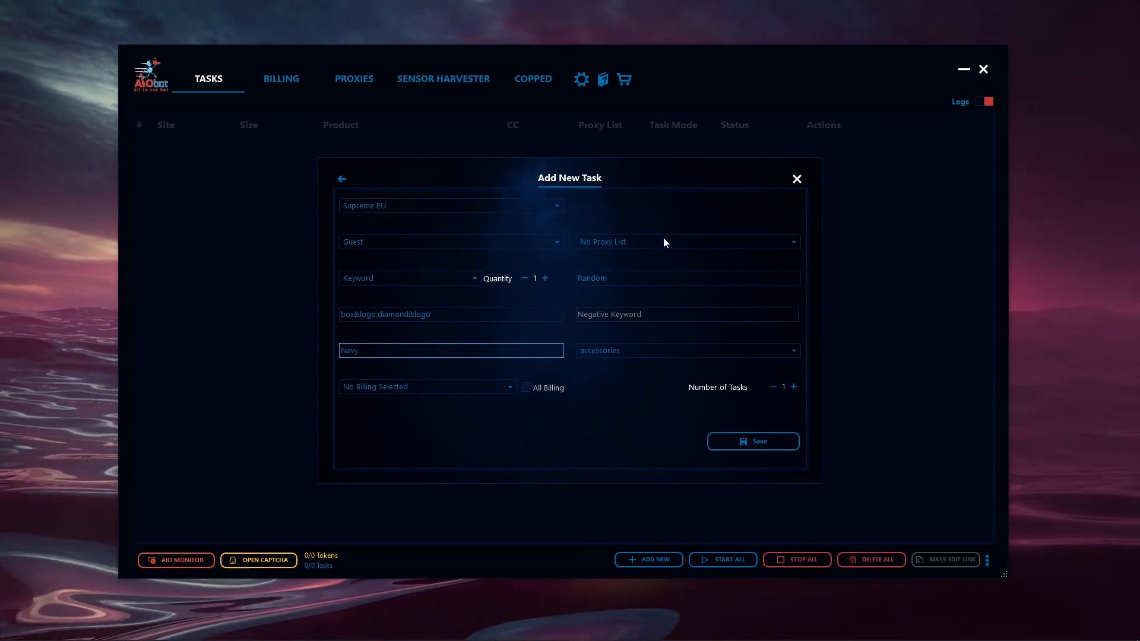
Look through the proxy list options and the available product categories for the task
{"action": "left_click", "coordinate": [643, 245]}
{"action": "left_click", "coordinate": [646, 246]}
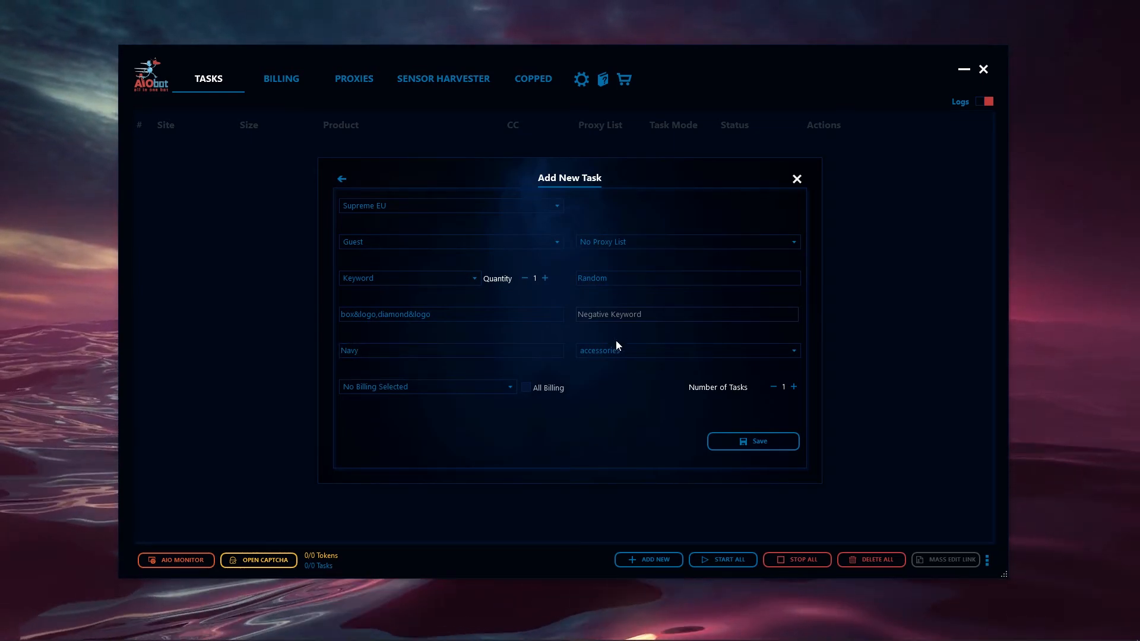
{"action": "left_click", "coordinate": [614, 349]}
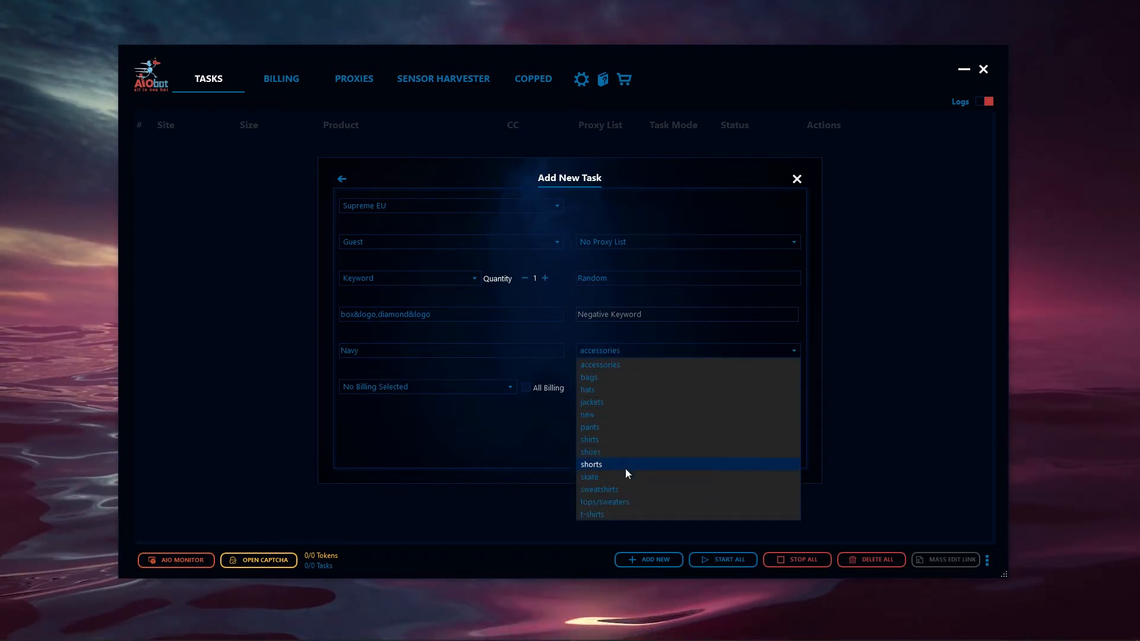
{"action": "left_click", "coordinate": [441, 389]}
Assign the Video Test billing profile, then save the task and close the new task form
{"action": "left_click", "coordinate": [470, 390]}
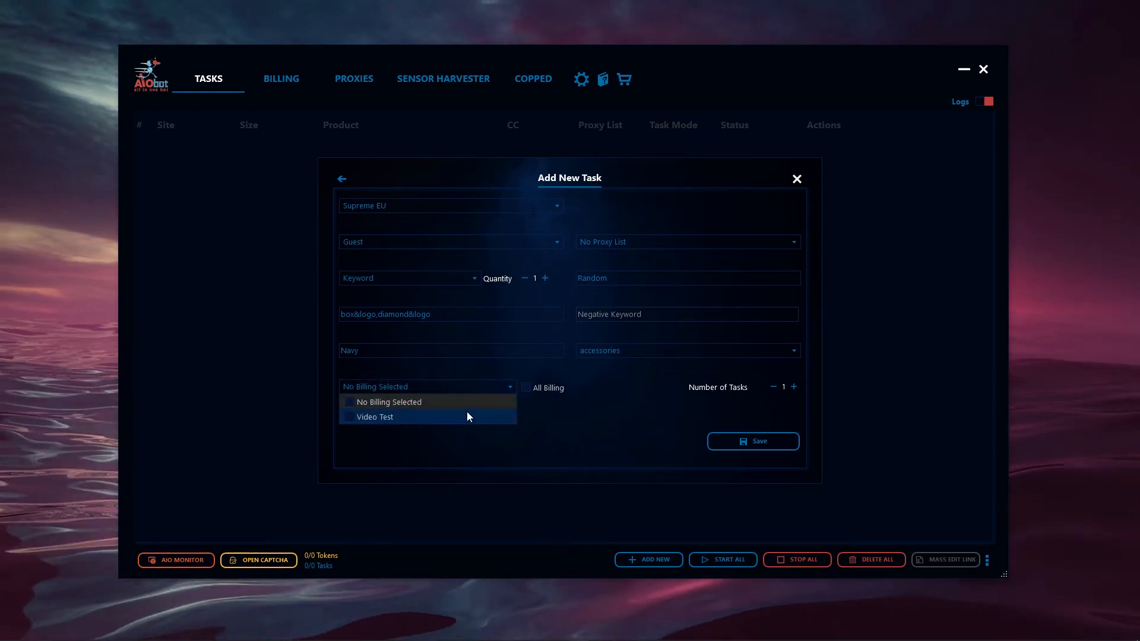
{"action": "left_click", "coordinate": [351, 418]}
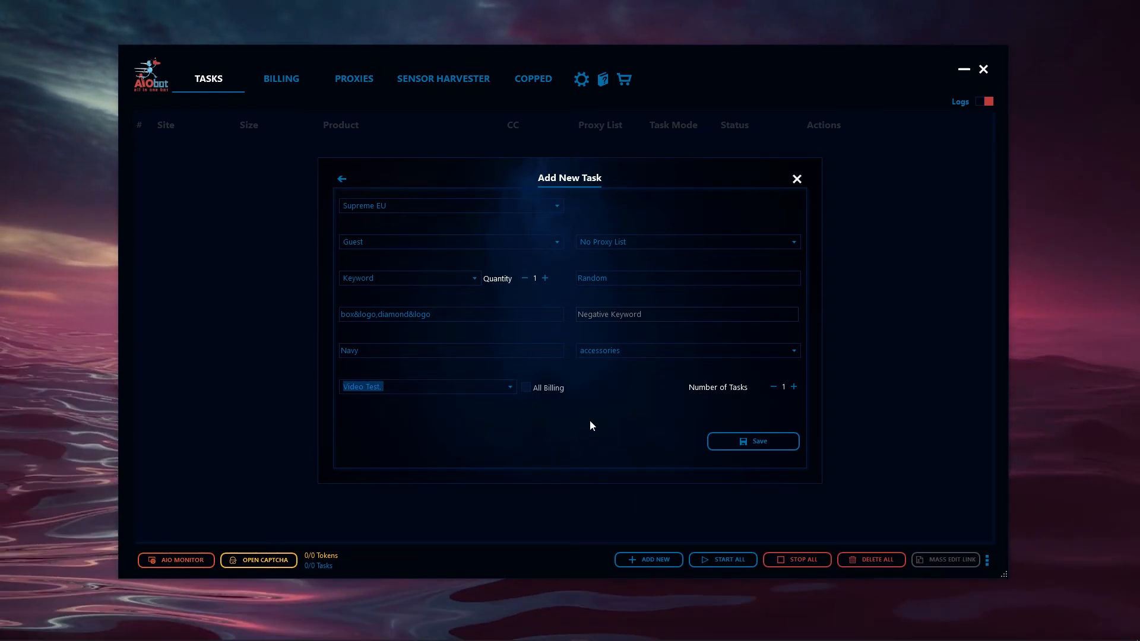
{"action": "left_click", "coordinate": [769, 444]}
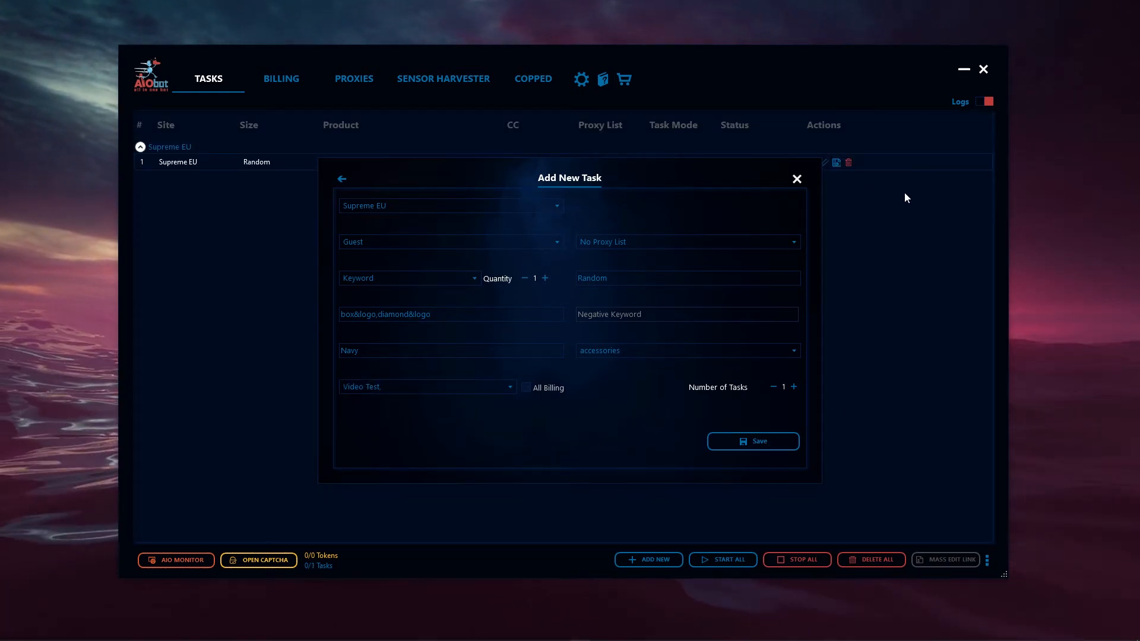
{"action": "left_click", "coordinate": [797, 179]}
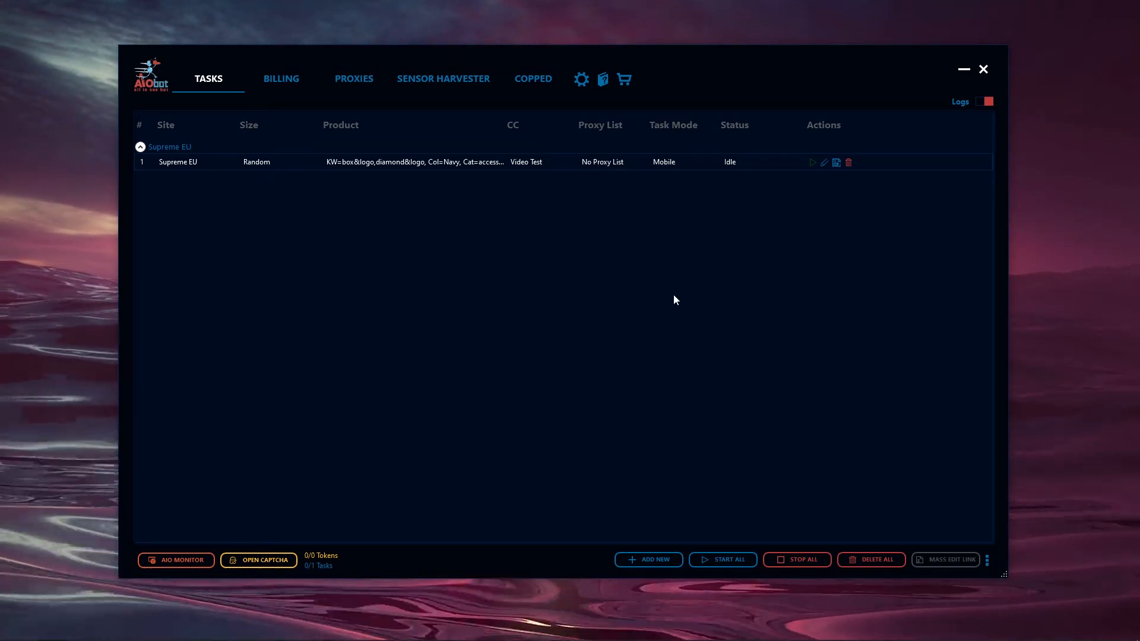
Duplicate the first Supreme EU task five times
{"action": "left_click", "coordinate": [836, 163]}
{"action": "left_click", "coordinate": [838, 165]}
{"action": "left_click", "coordinate": [838, 165]}
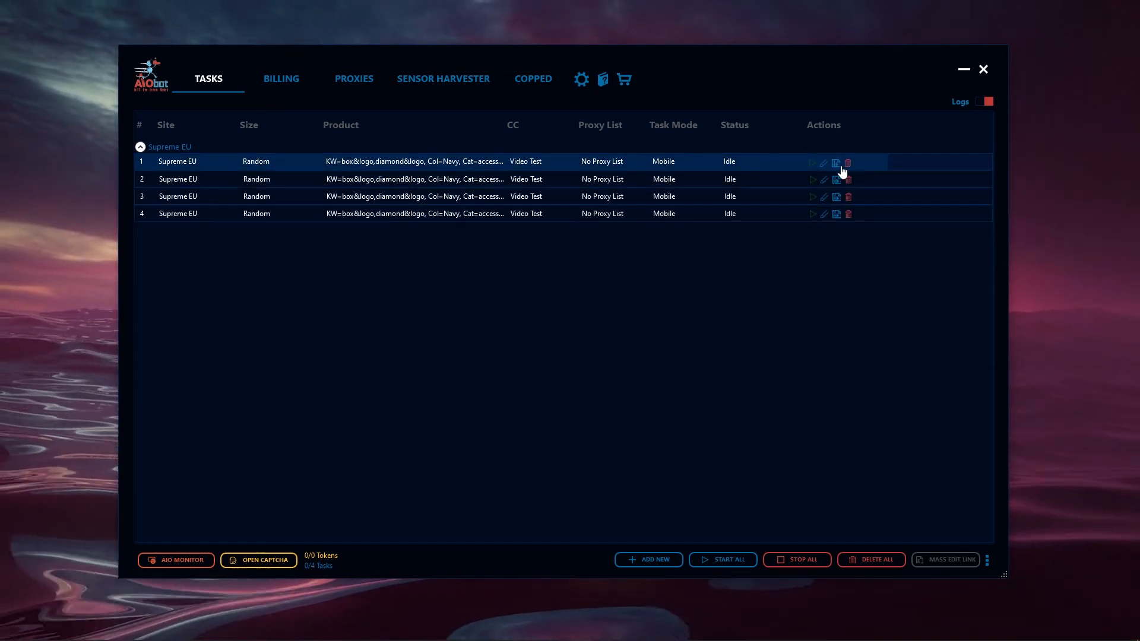
{"action": "left_click", "coordinate": [838, 165]}
{"action": "left_click", "coordinate": [842, 168]}
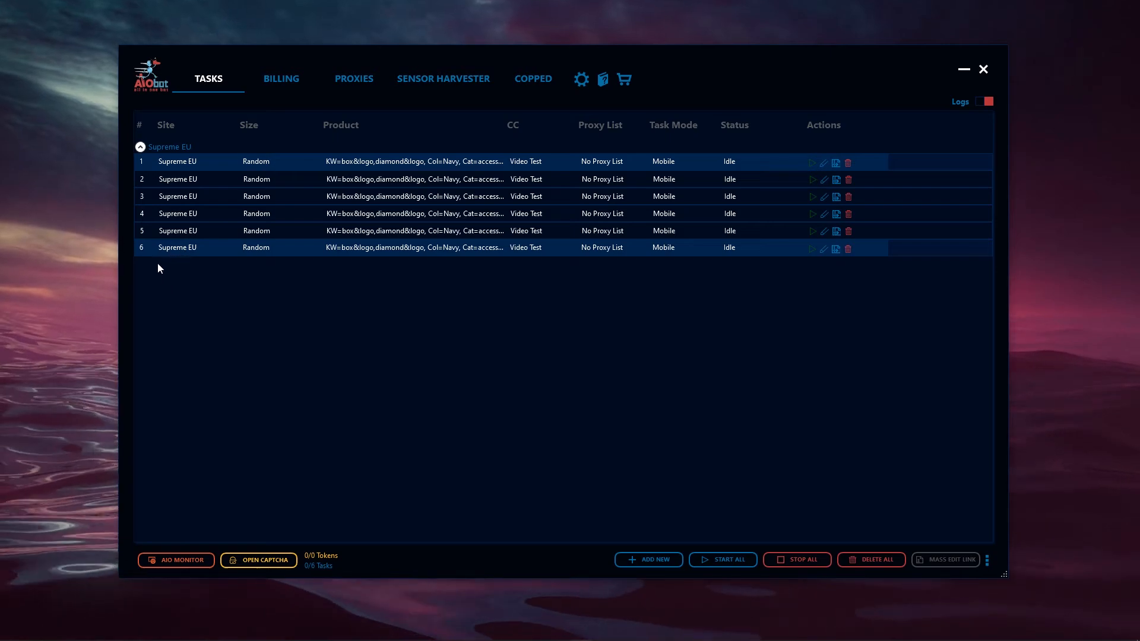
Select tasks 4 to 6 and open the mass edit for the selected tasks
{"action": "left_click", "coordinate": [151, 232], "text": "ctrl"}
{"action": "left_click", "coordinate": [148, 215], "text": "ctrl"}
{"action": "left_click", "coordinate": [177, 166], "text": "ctrl"}
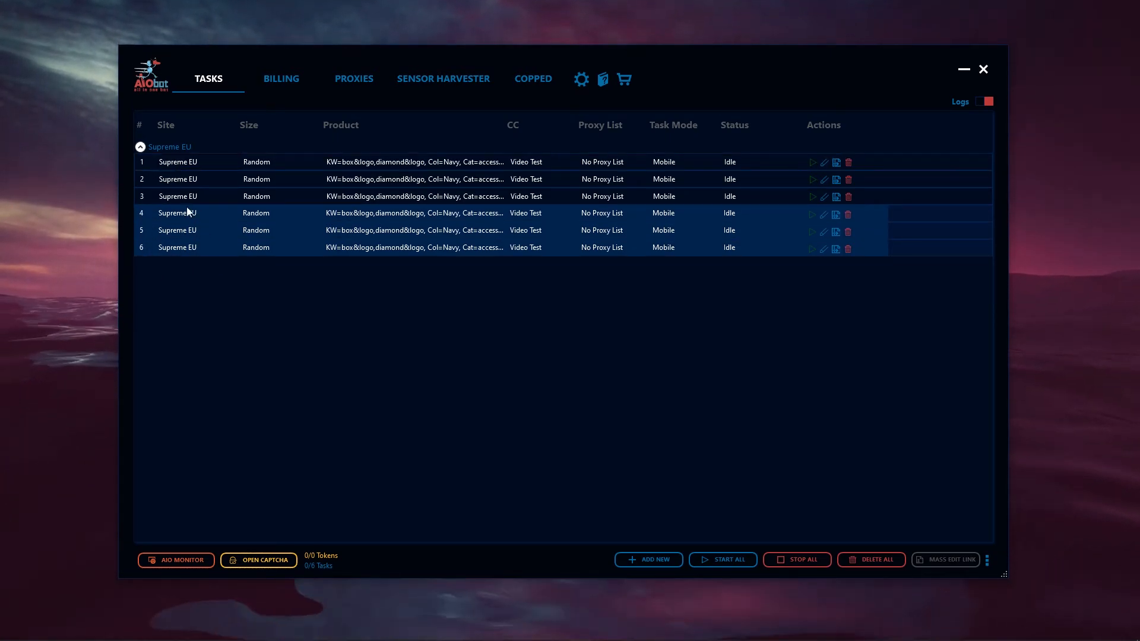
{"action": "right_click", "coordinate": [222, 225]}
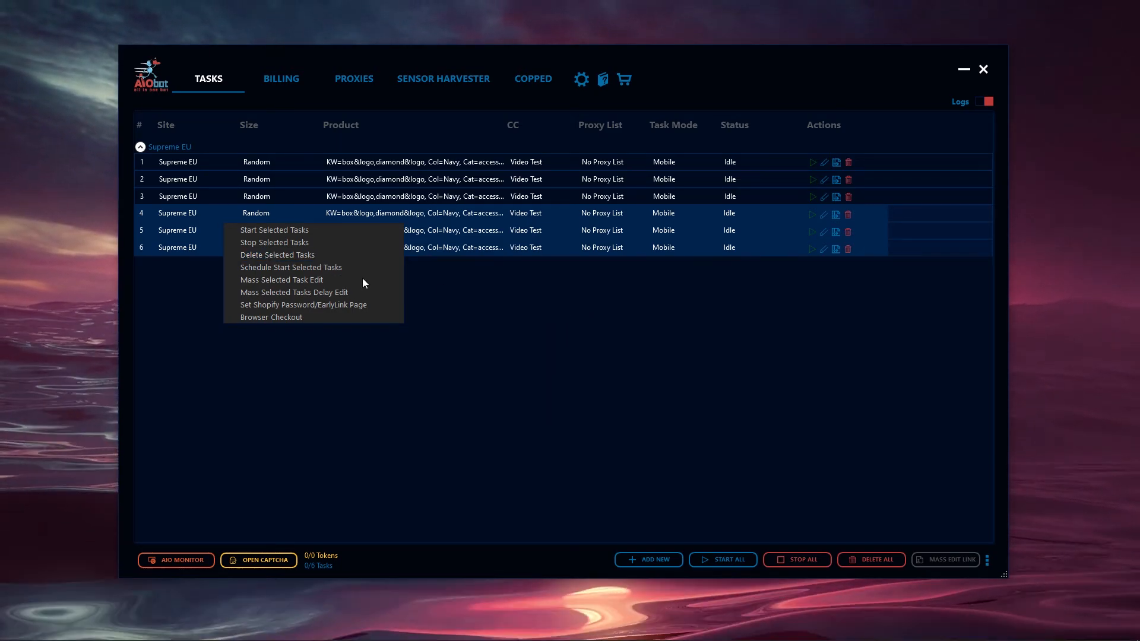
{"action": "left_click", "coordinate": [283, 280]}
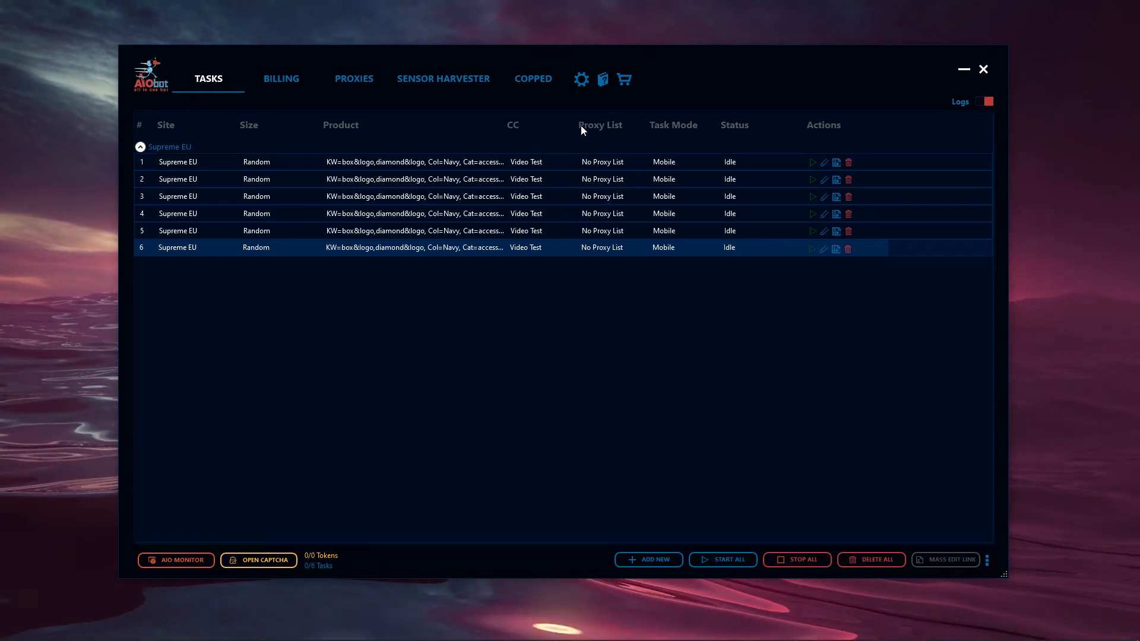
Turn on the task logs and save the restock delay settings
{"action": "left_click", "coordinate": [985, 101]}
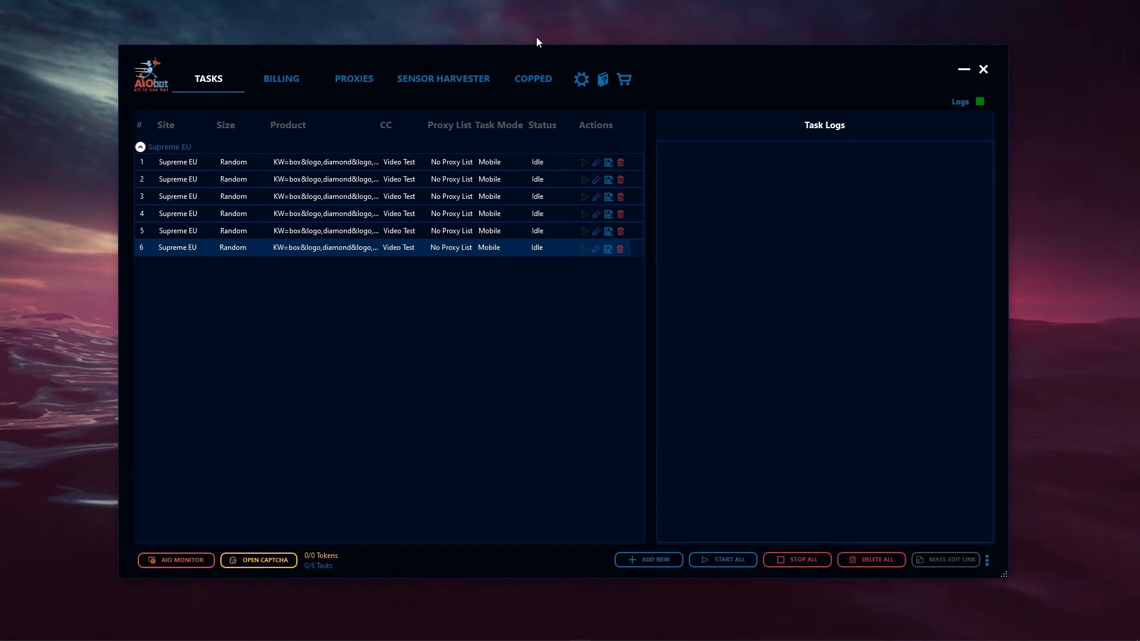
{"action": "left_click", "coordinate": [581, 79]}
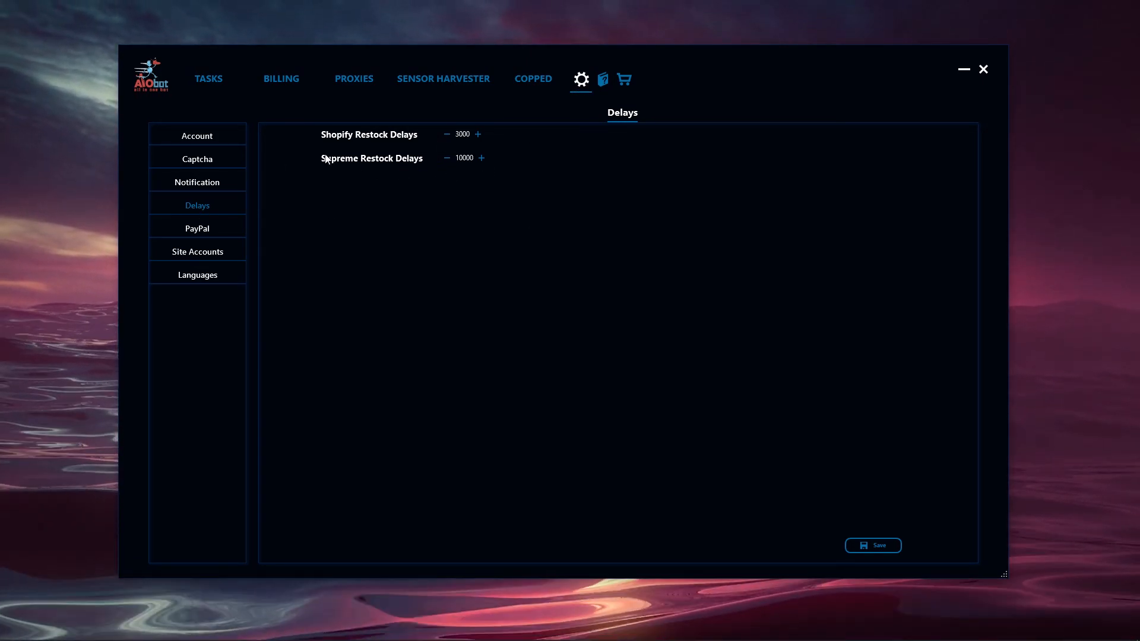
{"action": "left_click", "coordinate": [879, 546]}
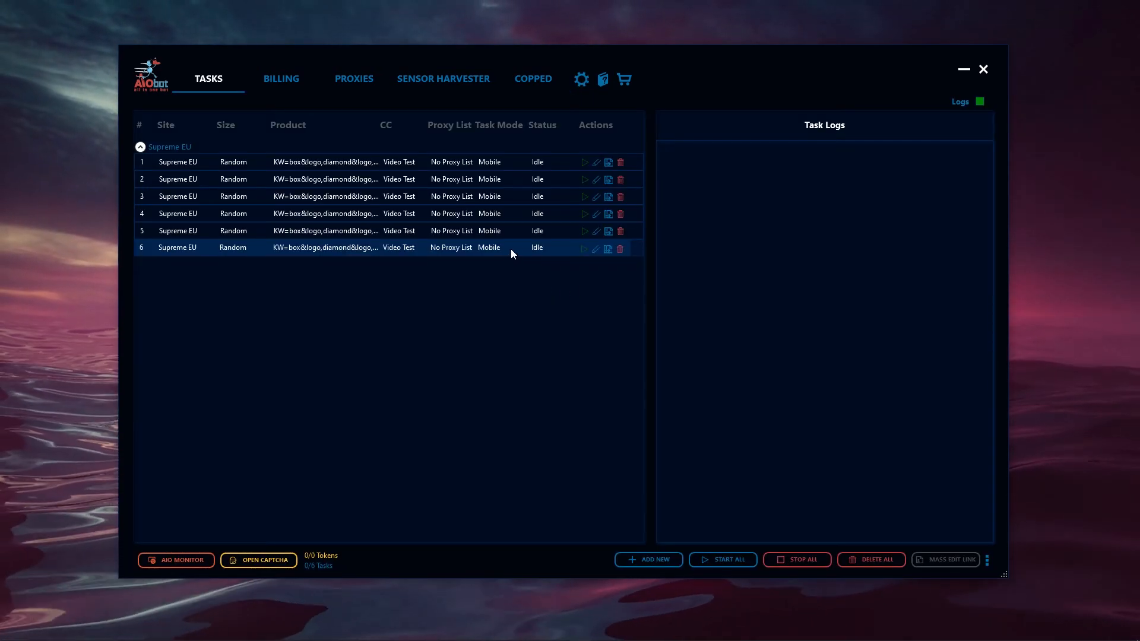